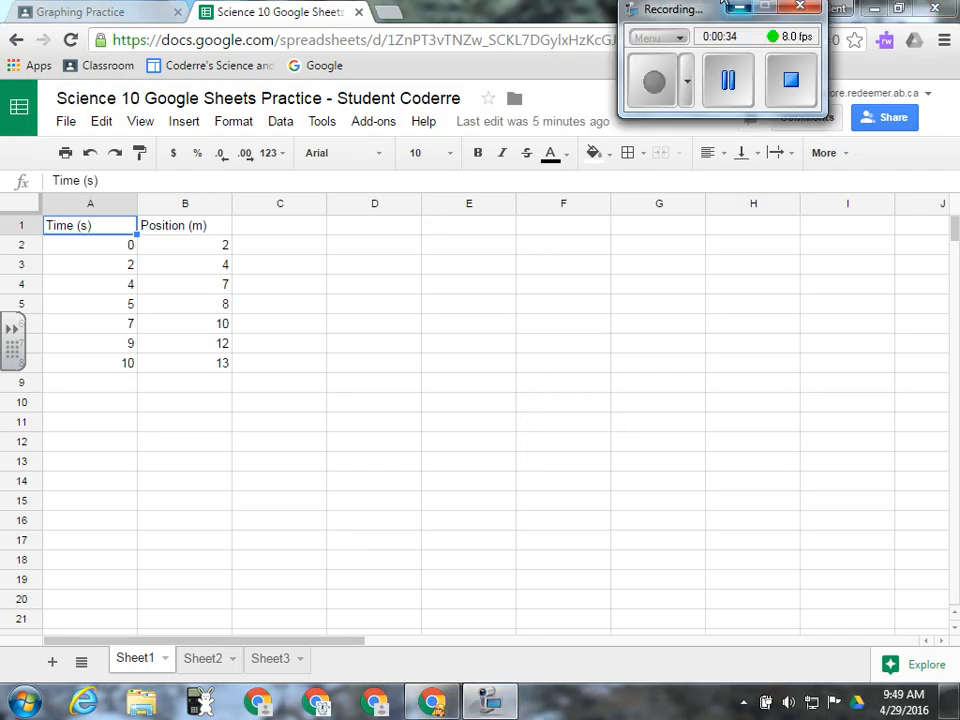
- Start a new chart from the time and position data in A1:B8, including the header row
click(738, 7)
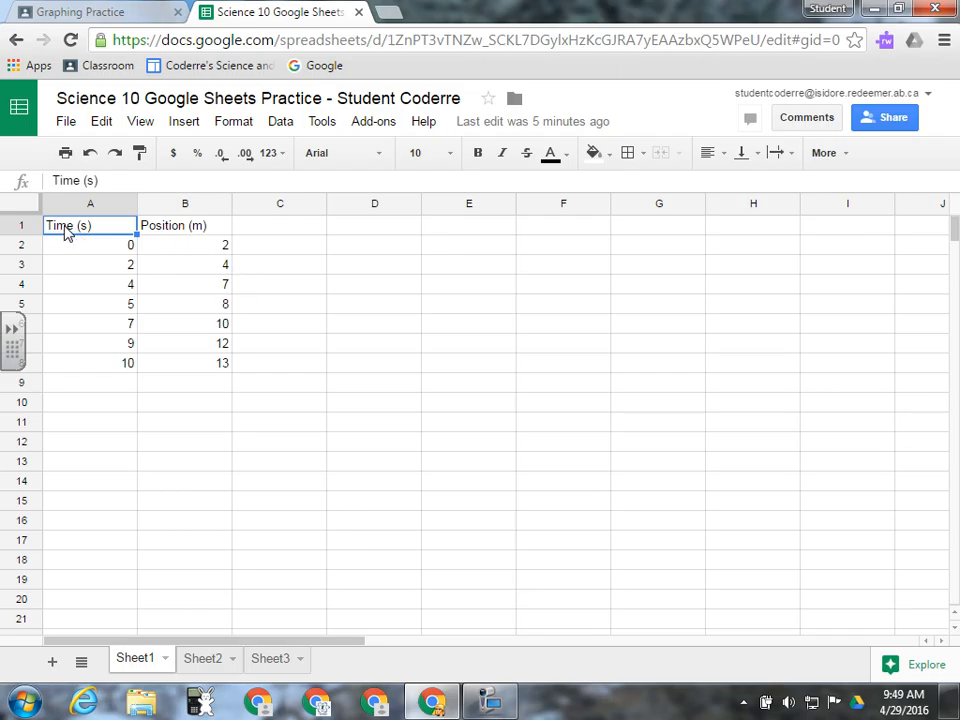
drag(69, 231, 177, 363)
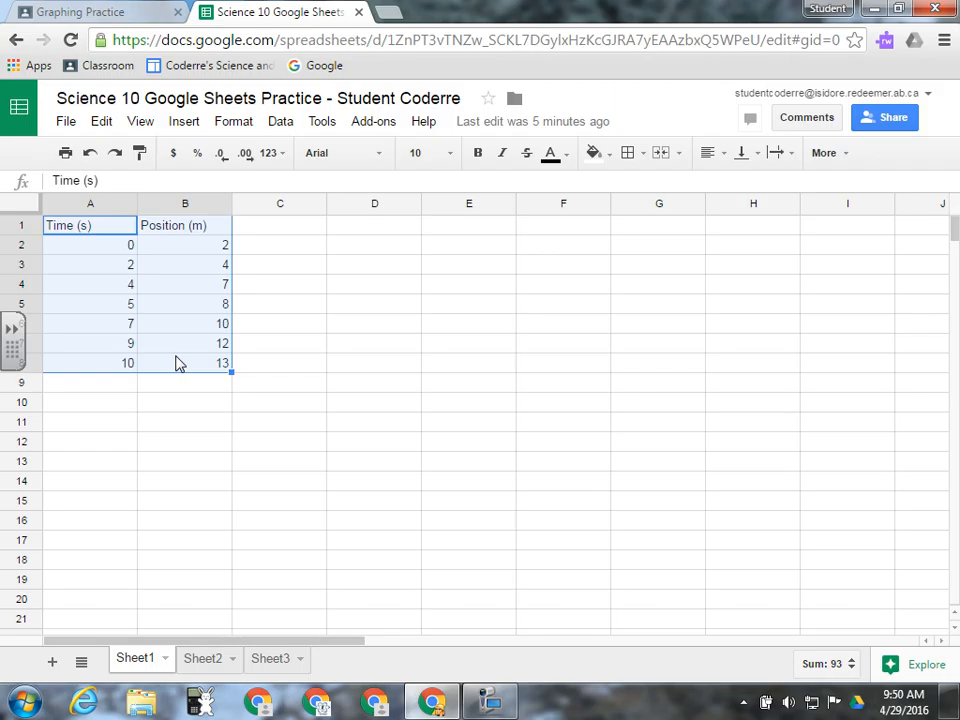
click(185, 264)
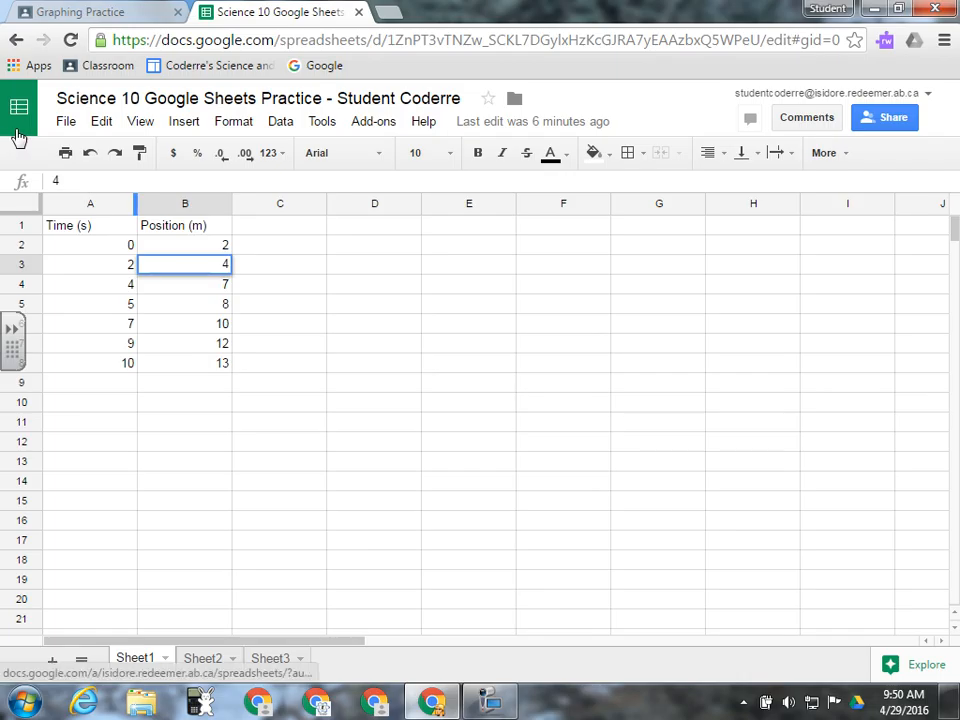
click(98, 230)
drag(98, 232, 185, 367)
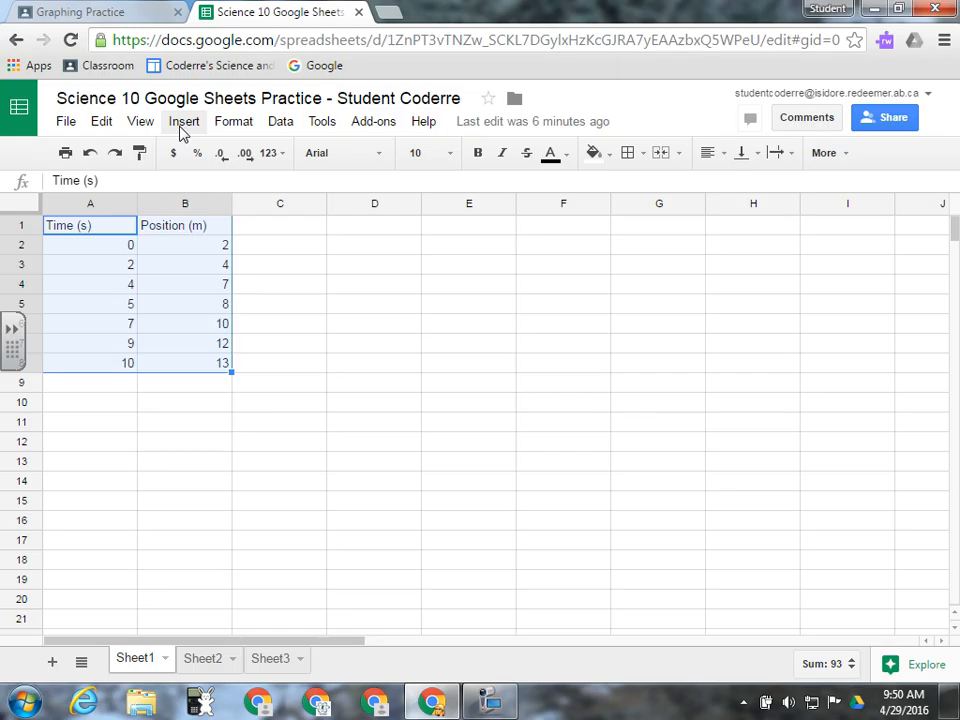
click(183, 125)
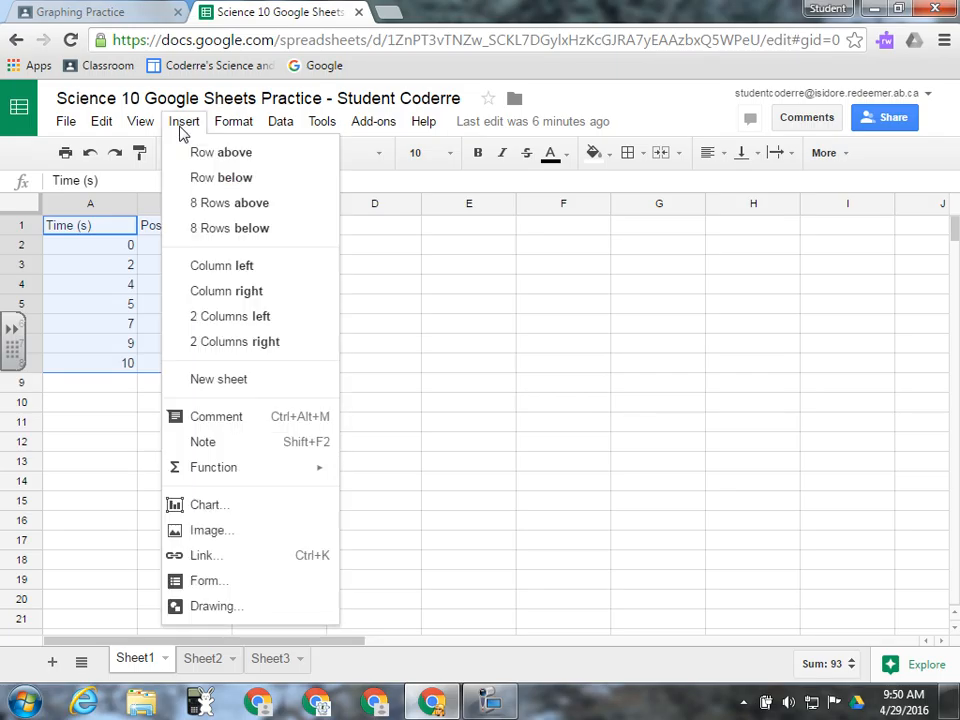
click(211, 514)
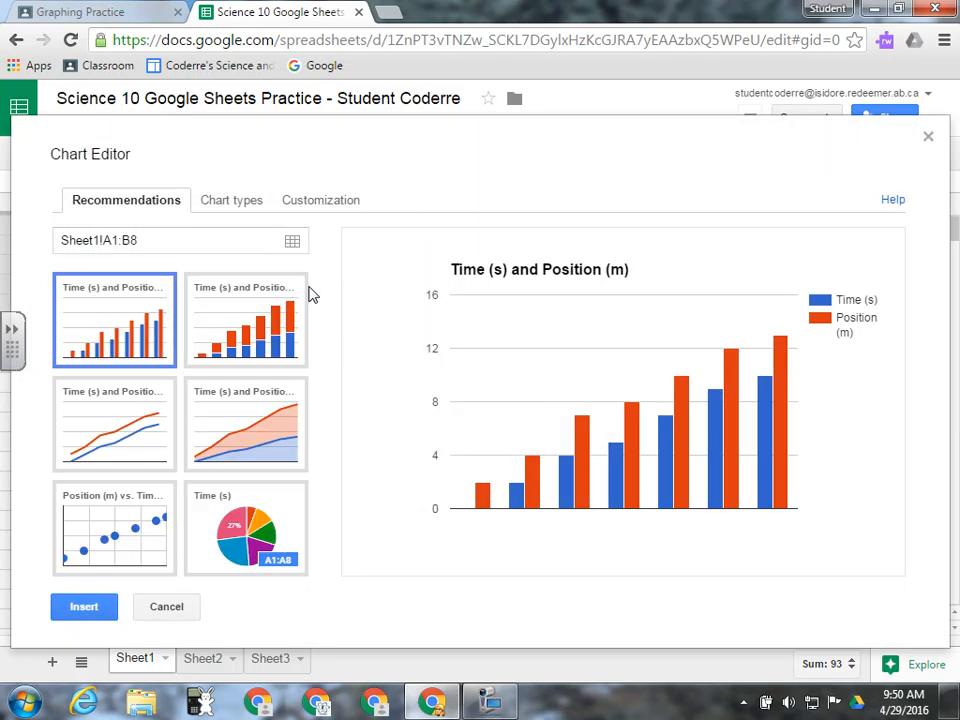
- Change the chart type to Scatter chart
click(216, 199)
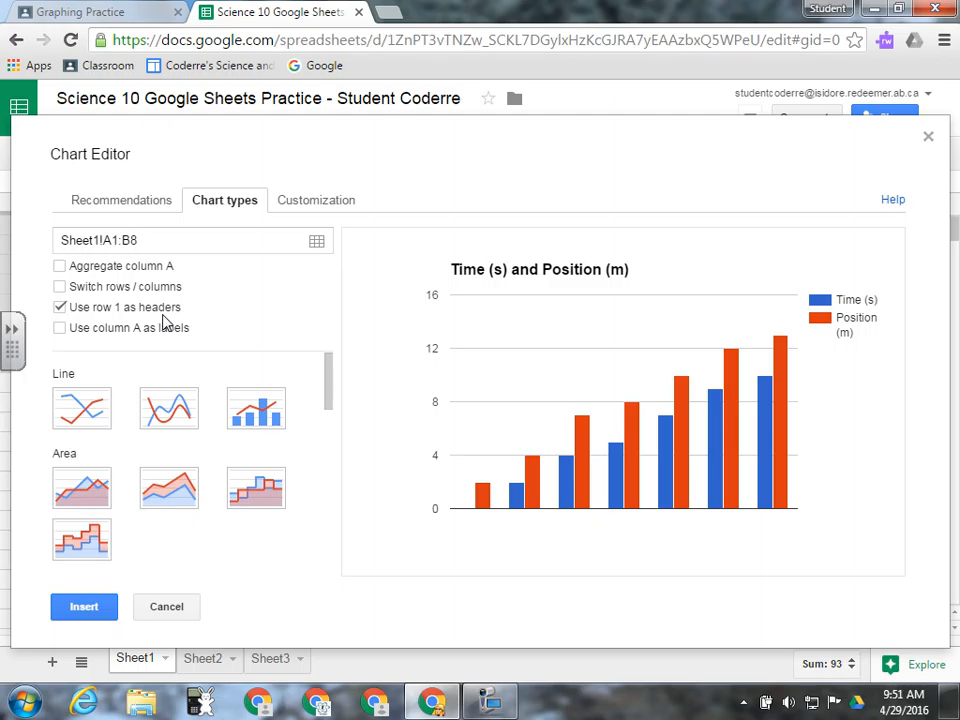
drag(328, 364, 325, 468)
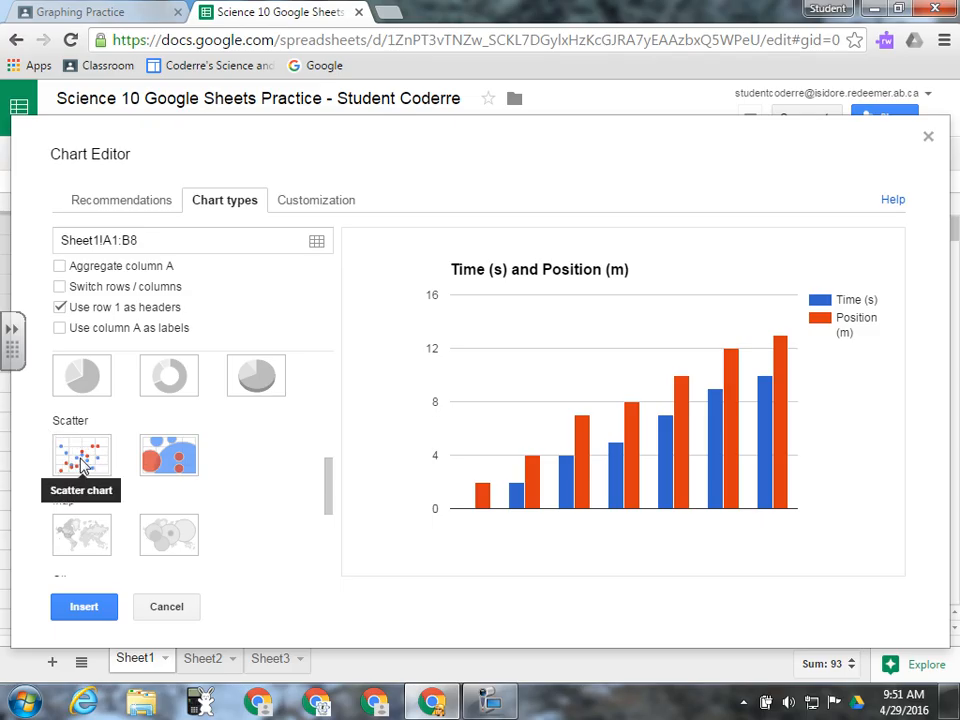
click(81, 458)
- Change the chart title to "Time (s) vs Position (m)"
click(316, 200)
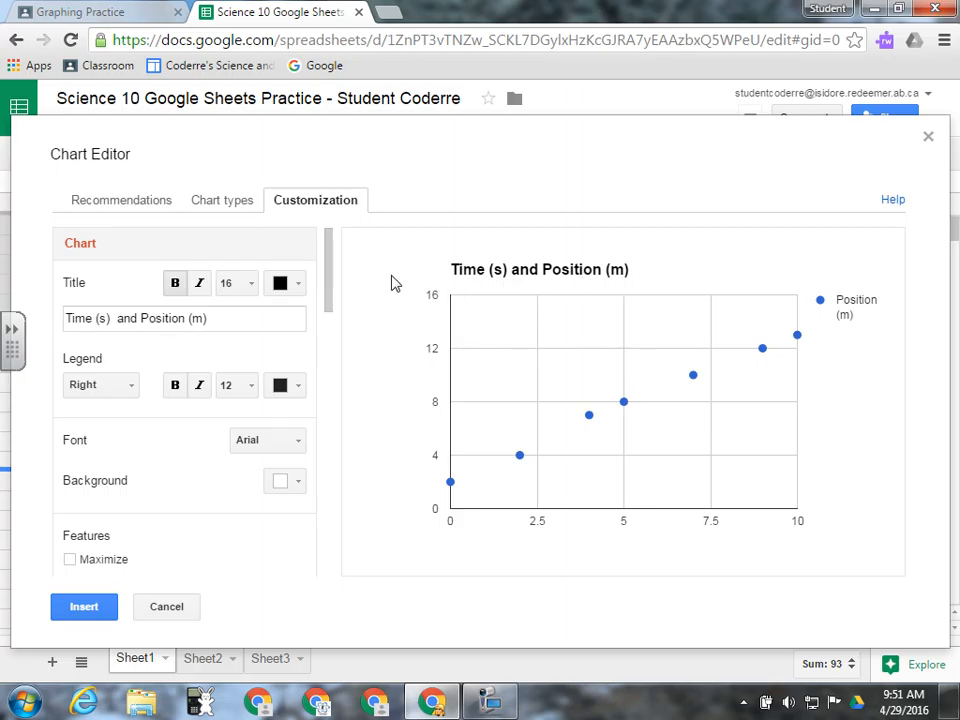
click(140, 318)
key(BackSpace)
key(BackSpace)
key(BackSpace)
text(vs)
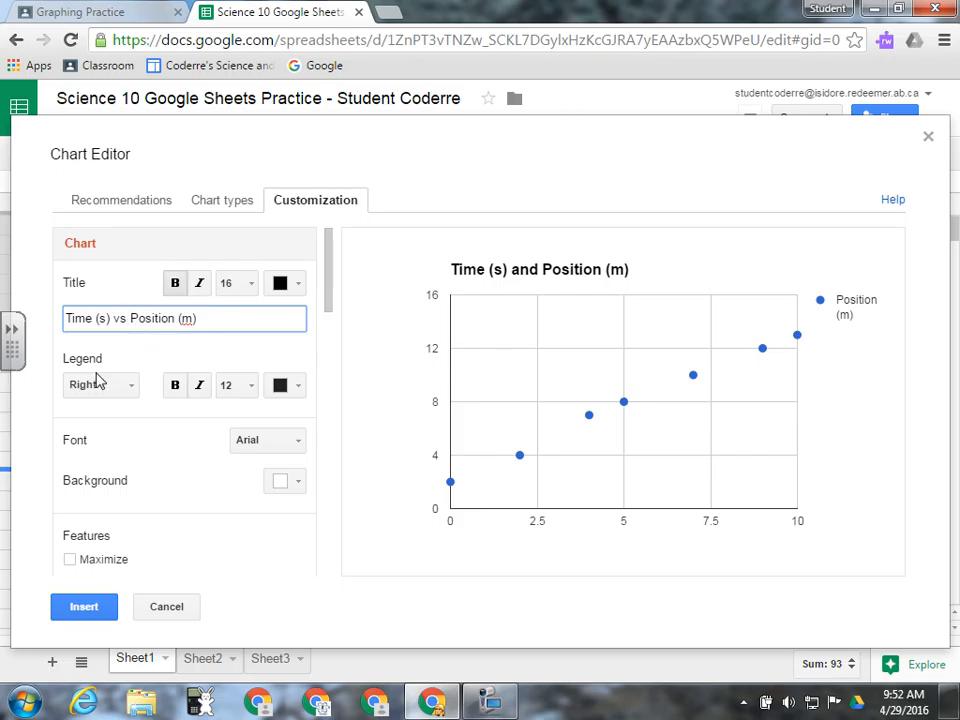
click(153, 396)
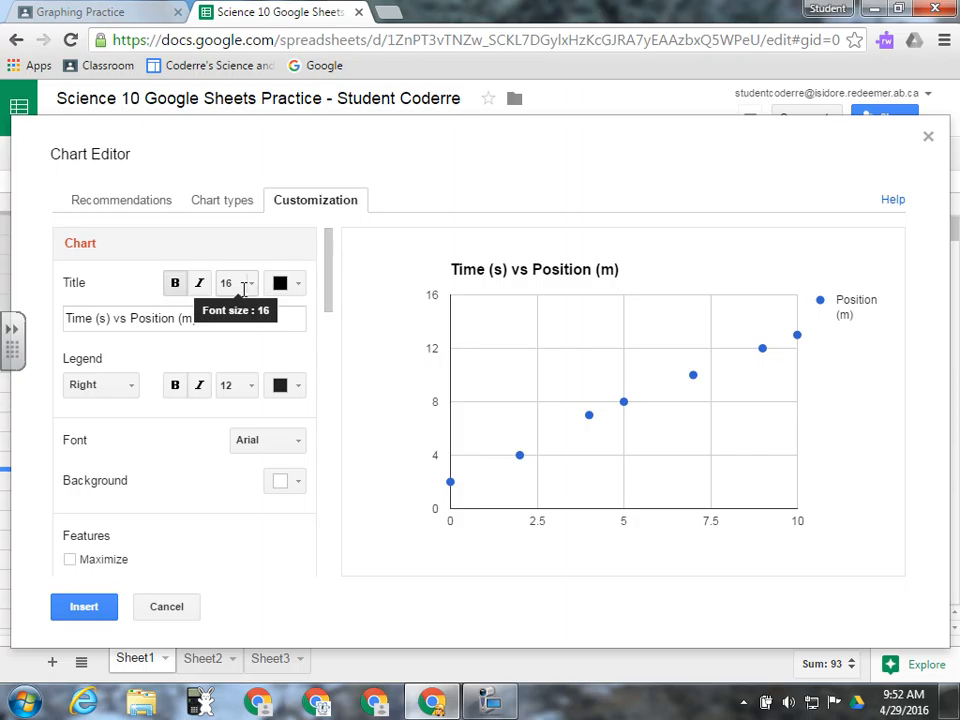
- Title the chart's horizontal axis "Time (s)"
drag(331, 295, 333, 311)
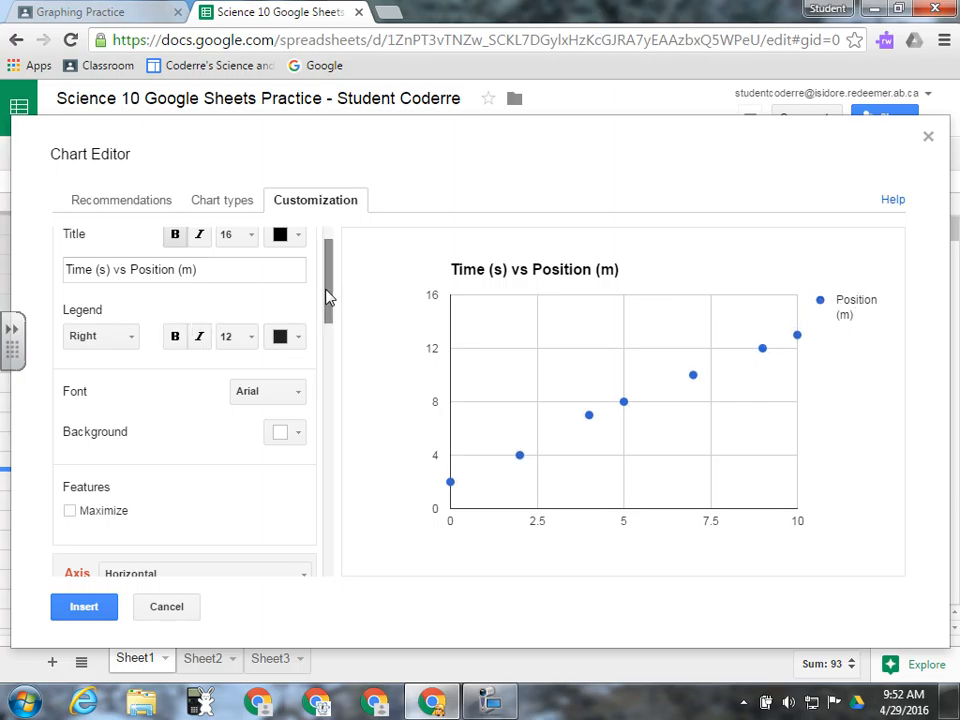
drag(329, 296, 332, 372)
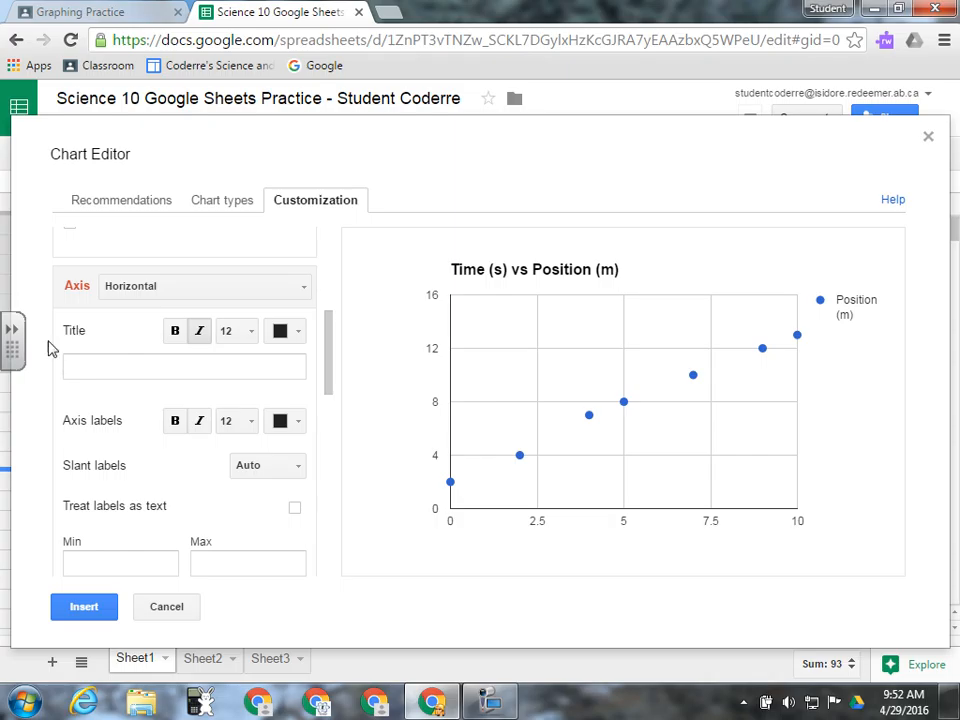
click(92, 368)
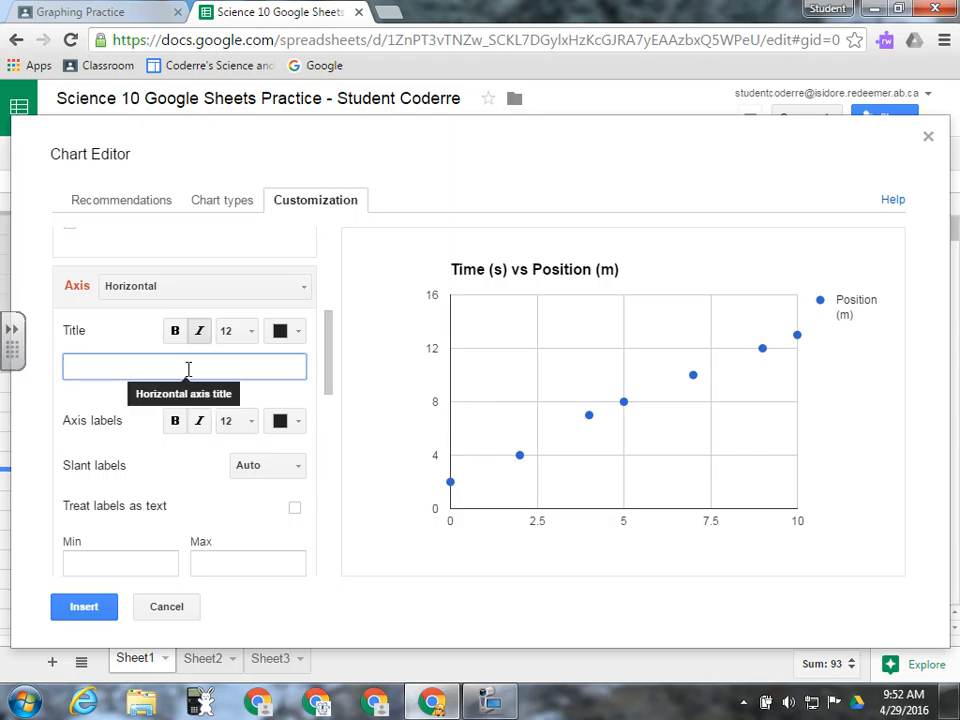
text(Time )
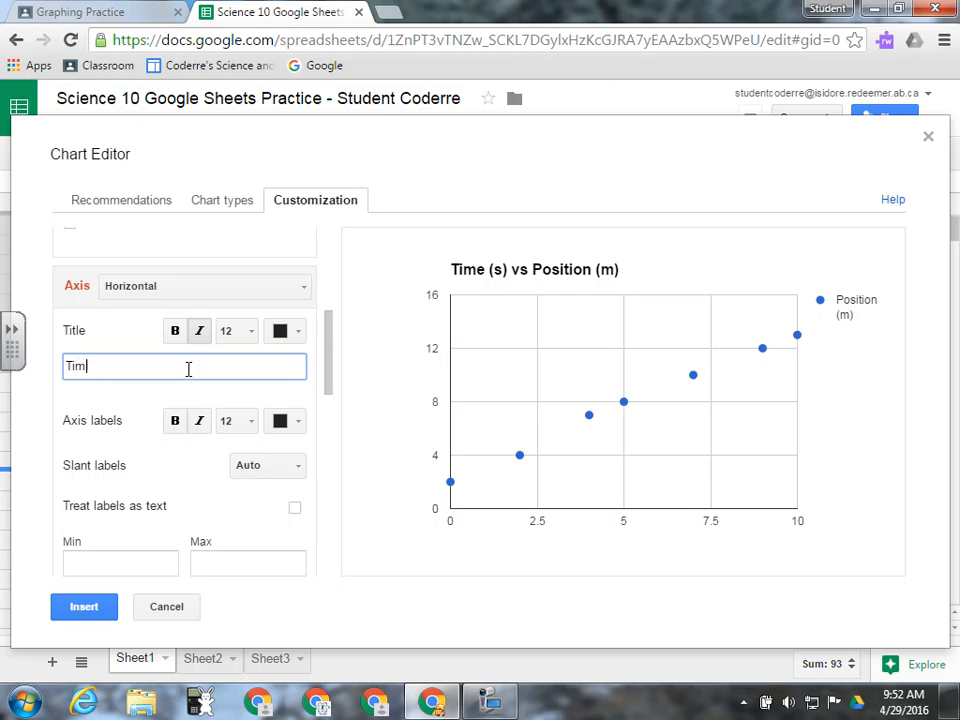
text((s))
- Title the chart's left vertical axis "Position (m)"
text(Po)
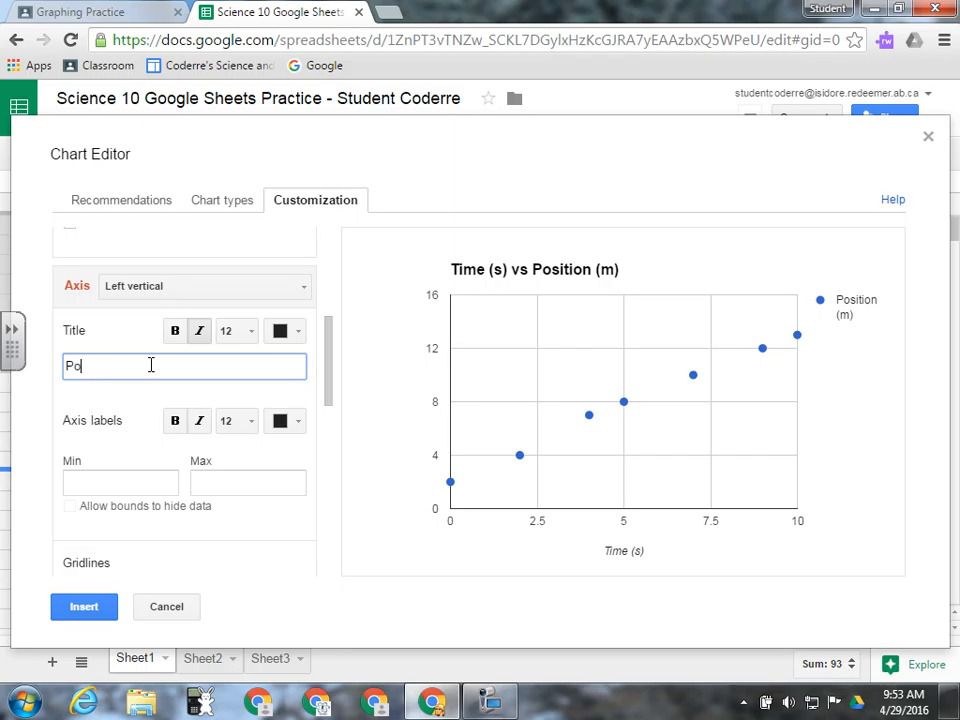
text(sition (mP))
key(BackSpace)
text())
- Set the minor gridlines of the left vertical axis to 10
drag(330, 392, 331, 406)
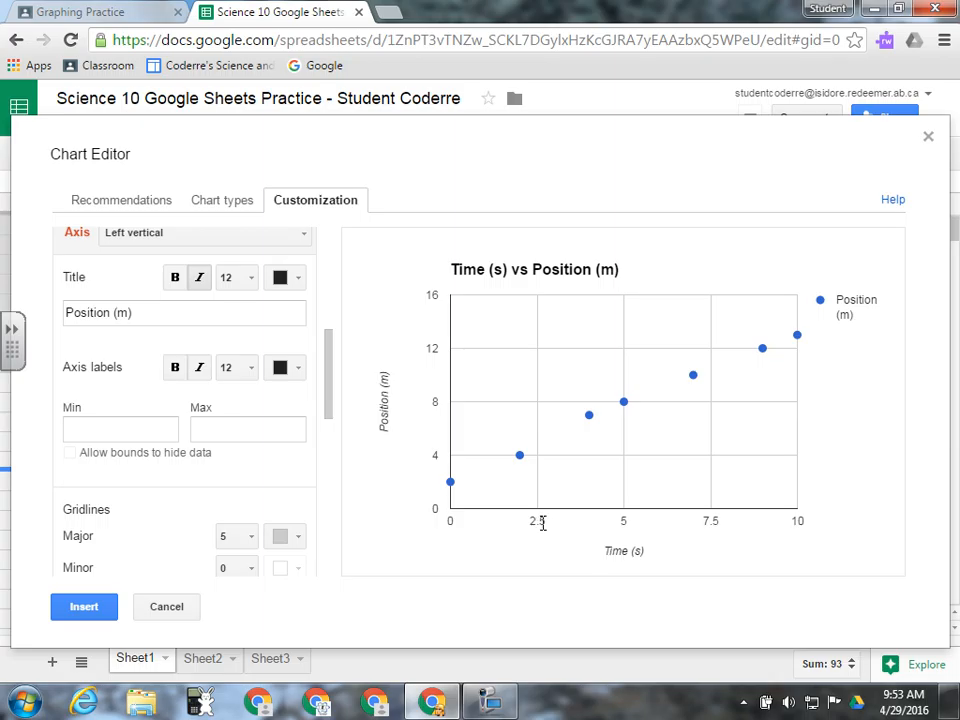
scroll(257, 332, down, 3)
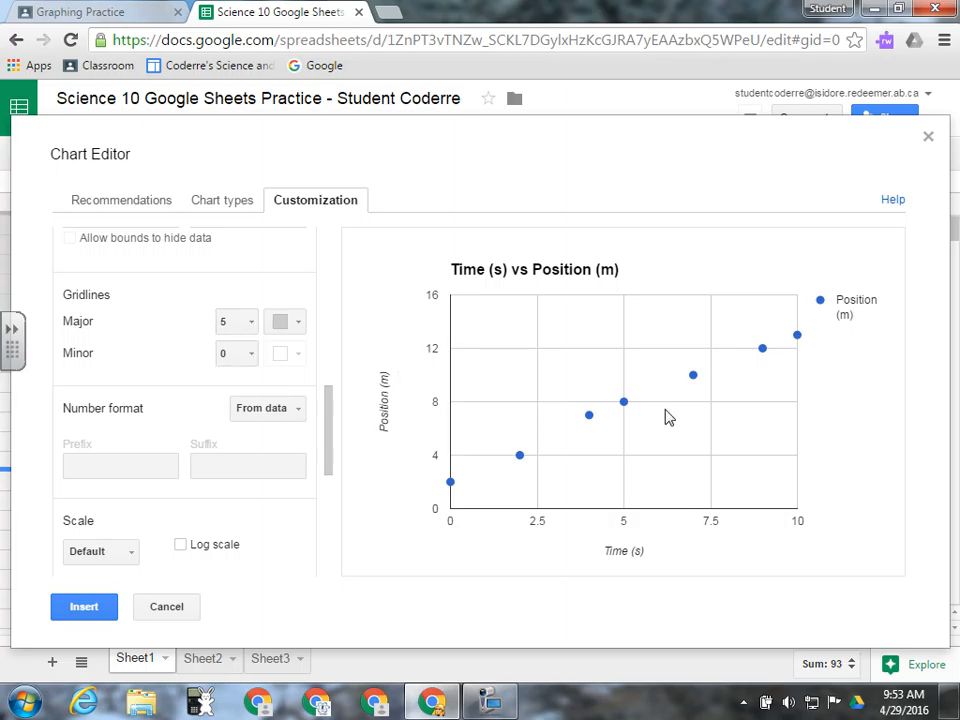
click(251, 362)
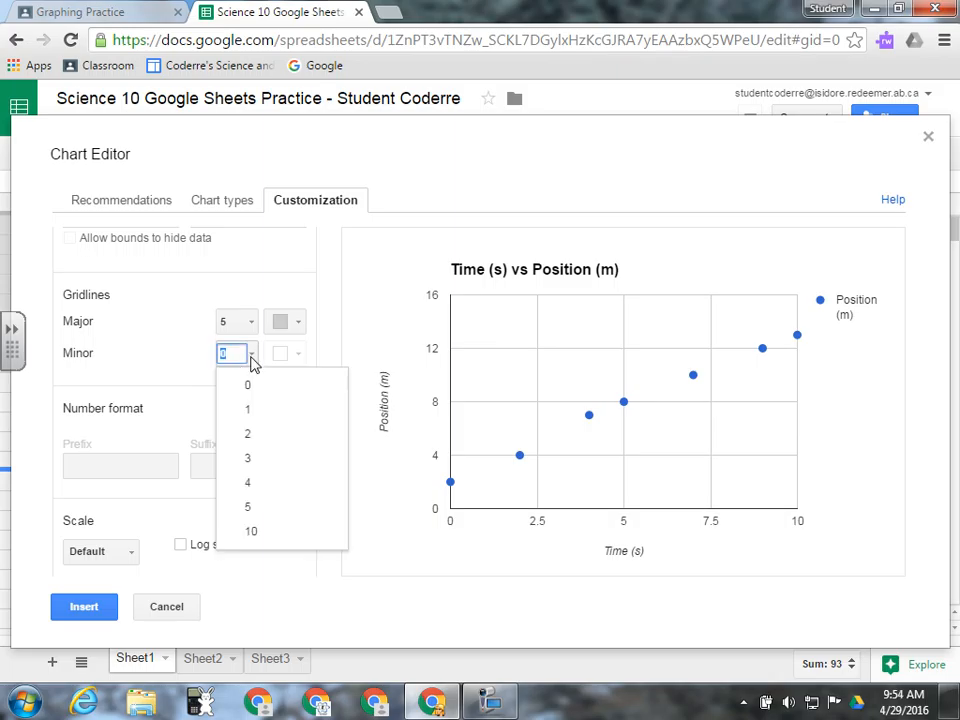
click(254, 530)
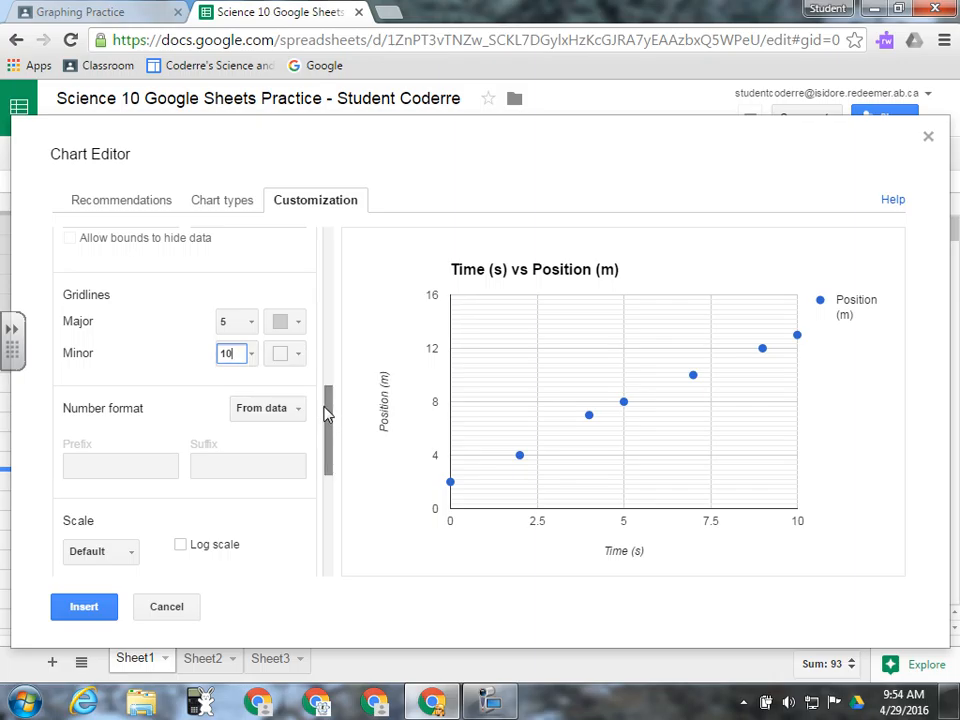
- Set the minor gridlines of the horizontal axis to 10
drag(331, 412, 347, 328)
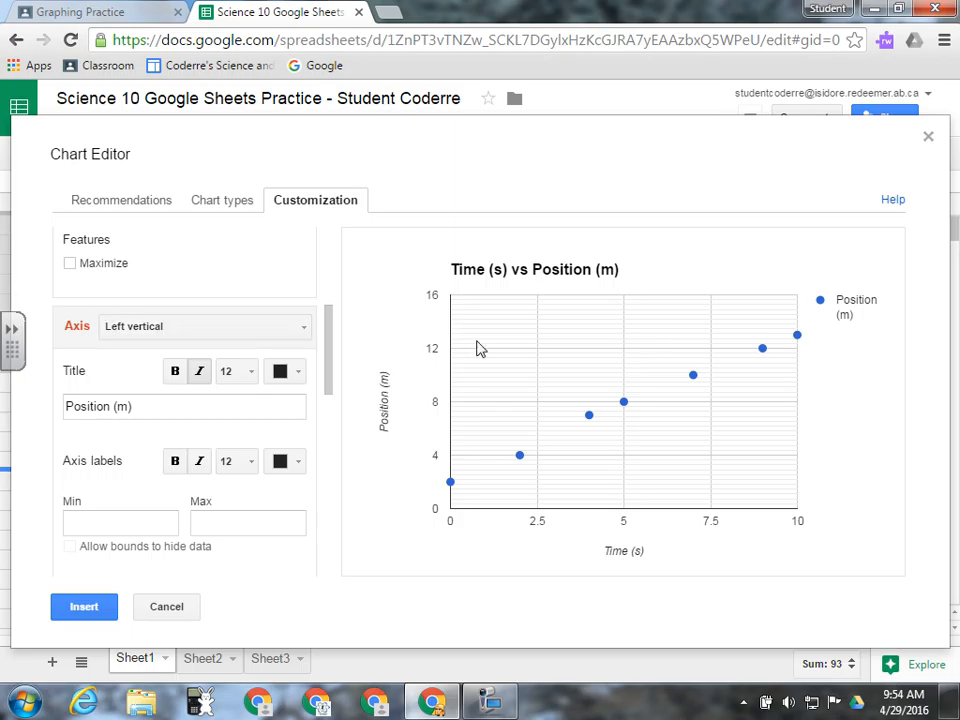
click(300, 328)
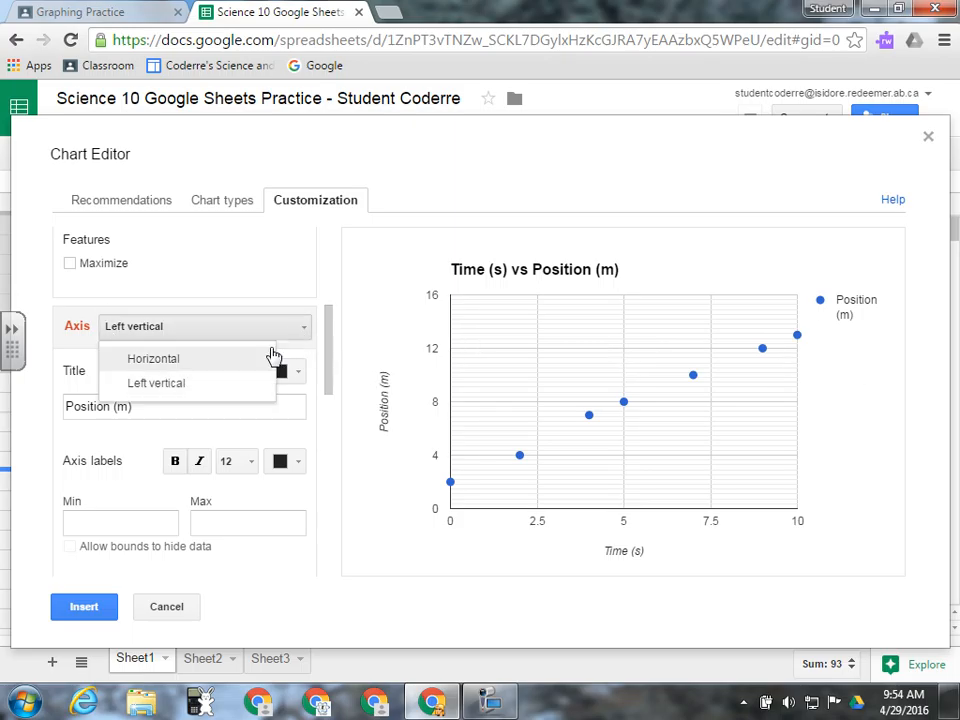
click(272, 358)
drag(331, 354, 333, 412)
click(230, 430)
text(10)
- Try point sizes of 2px and 14px on the Position (m) series and return it to 7px
drag(331, 404, 322, 350)
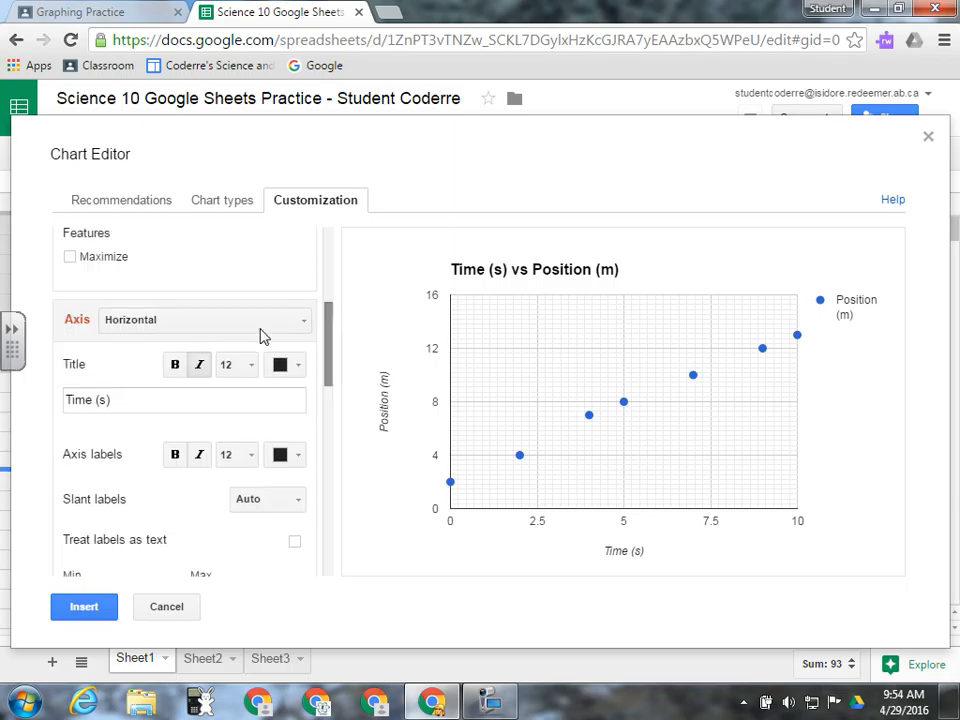
drag(325, 362, 337, 442)
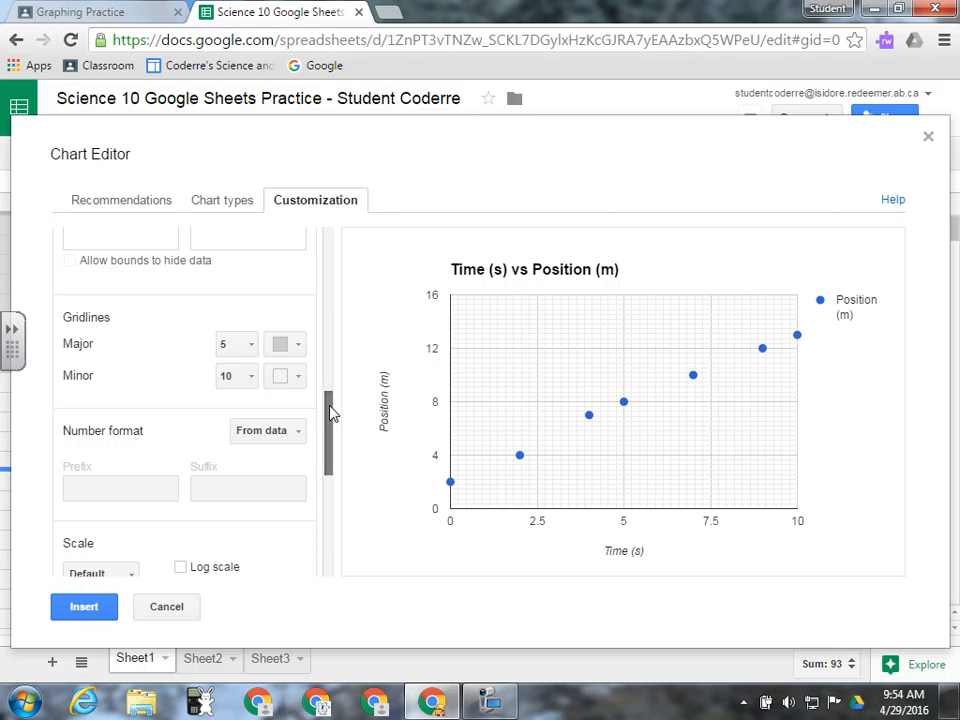
drag(333, 412, 333, 402)
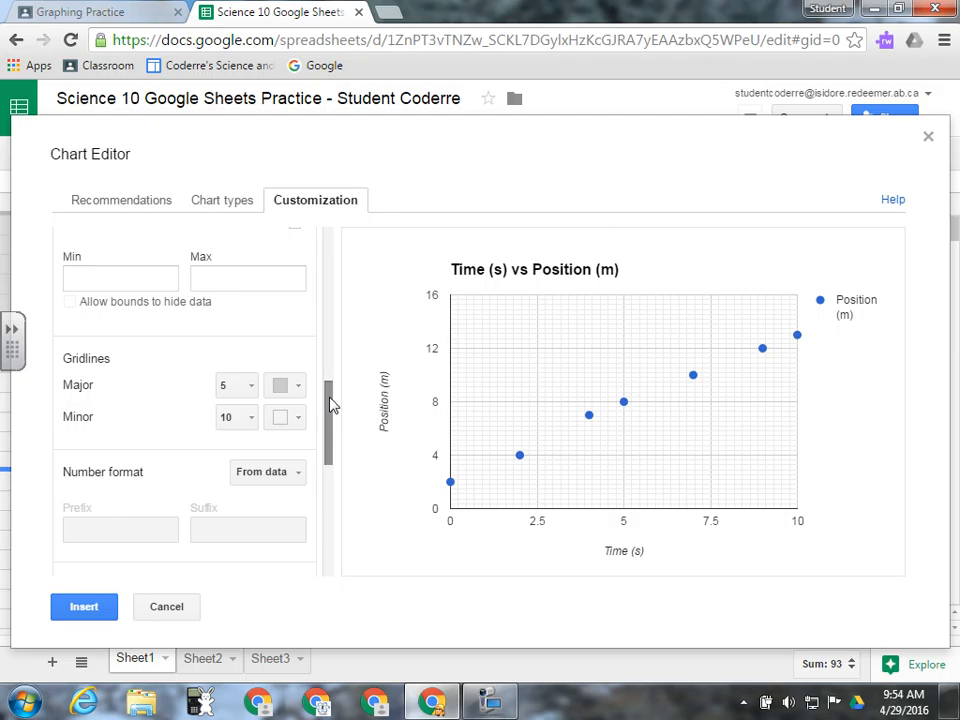
drag(333, 405, 333, 500)
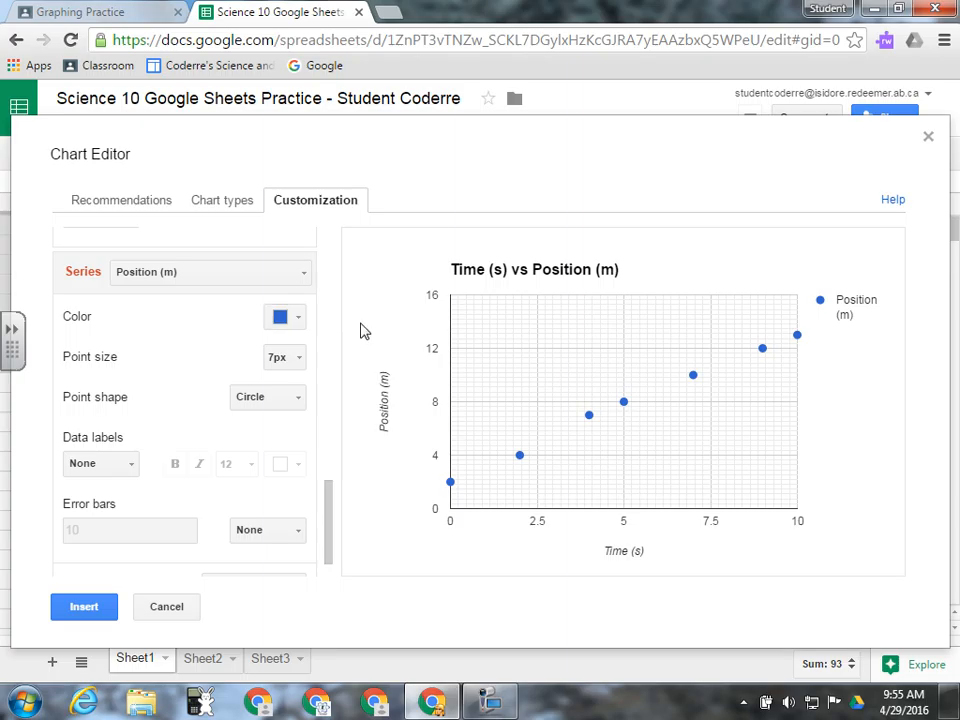
click(300, 358)
click(290, 415)
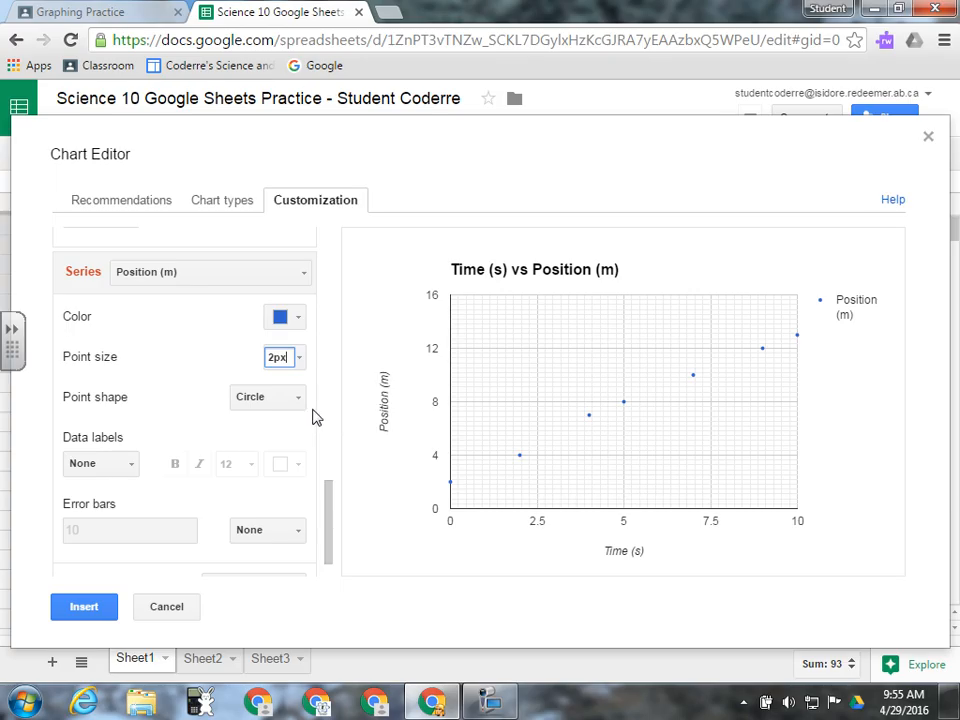
click(300, 362)
click(302, 486)
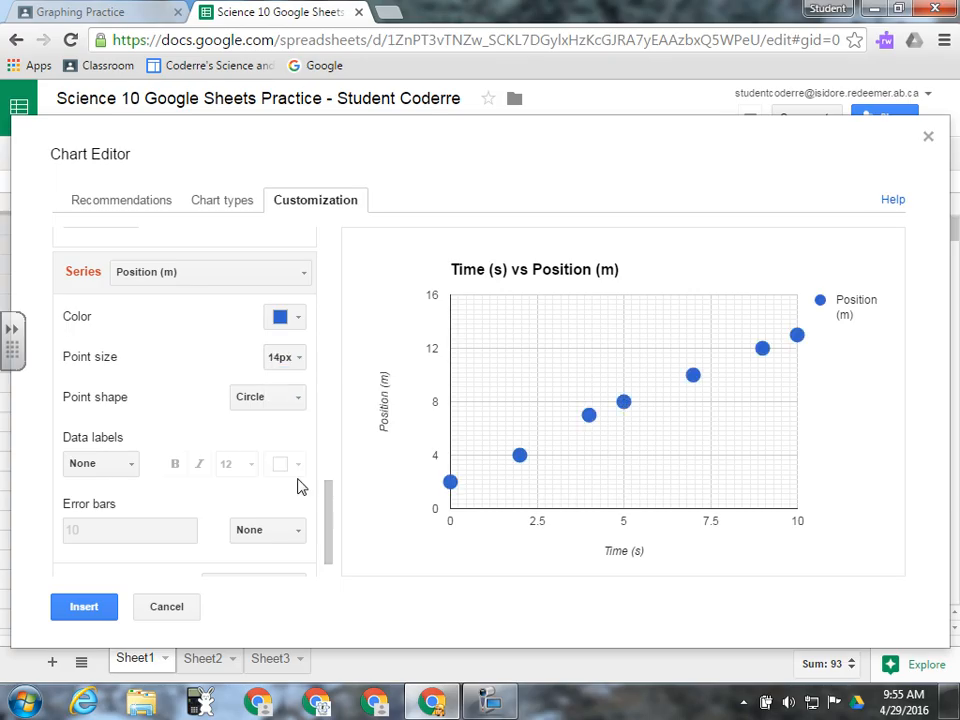
click(300, 362)
click(297, 415)
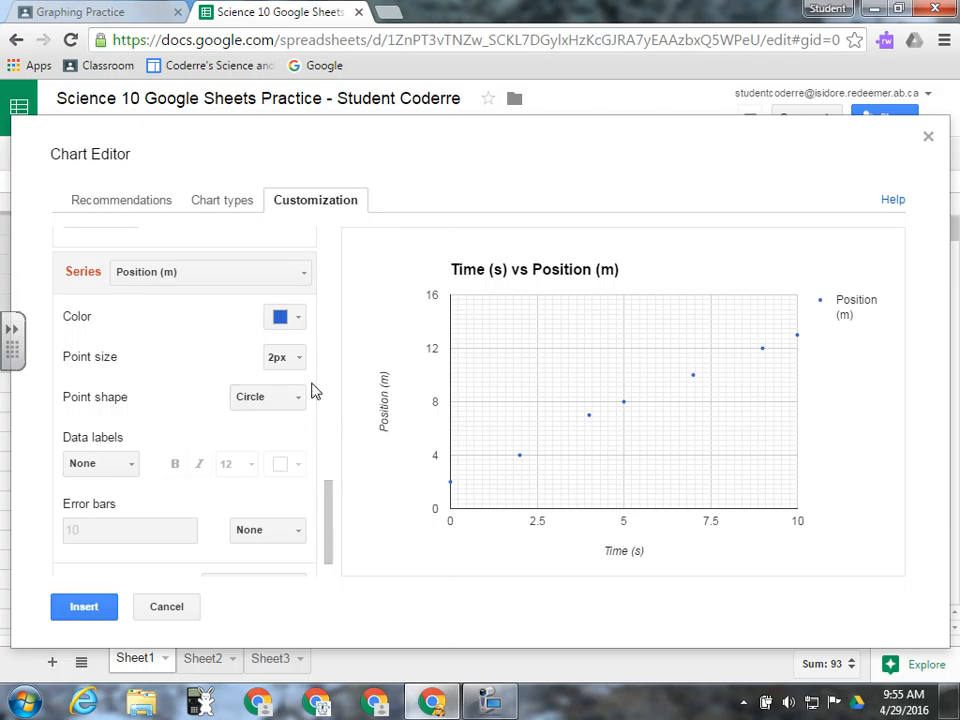
click(300, 362)
click(302, 438)
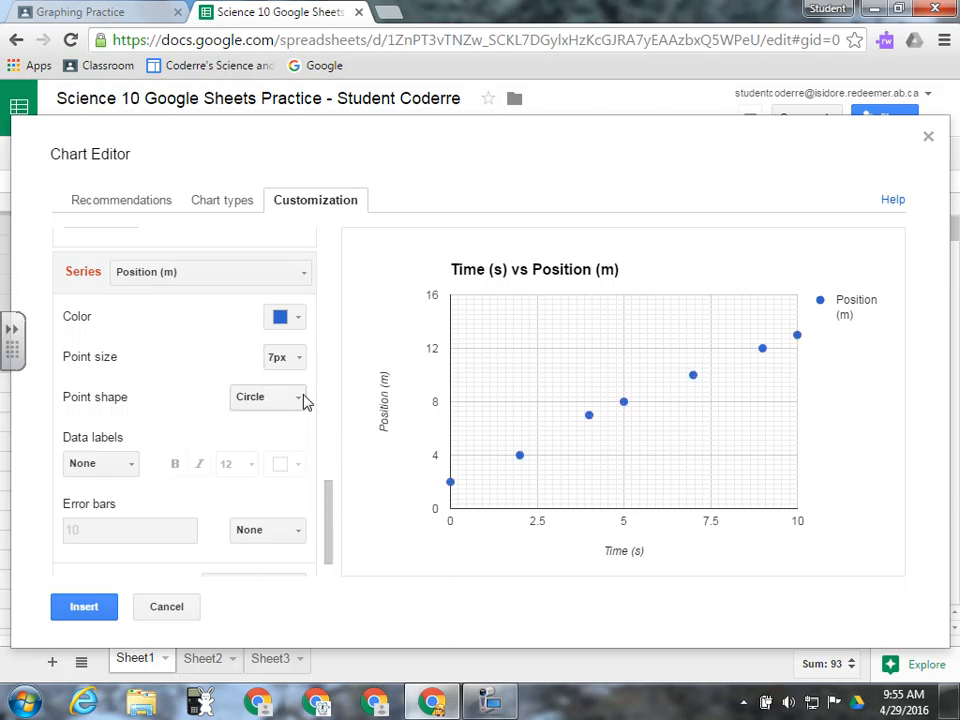
- Set the point shape of the Position (m) series to Triangle
click(299, 398)
click(284, 455)
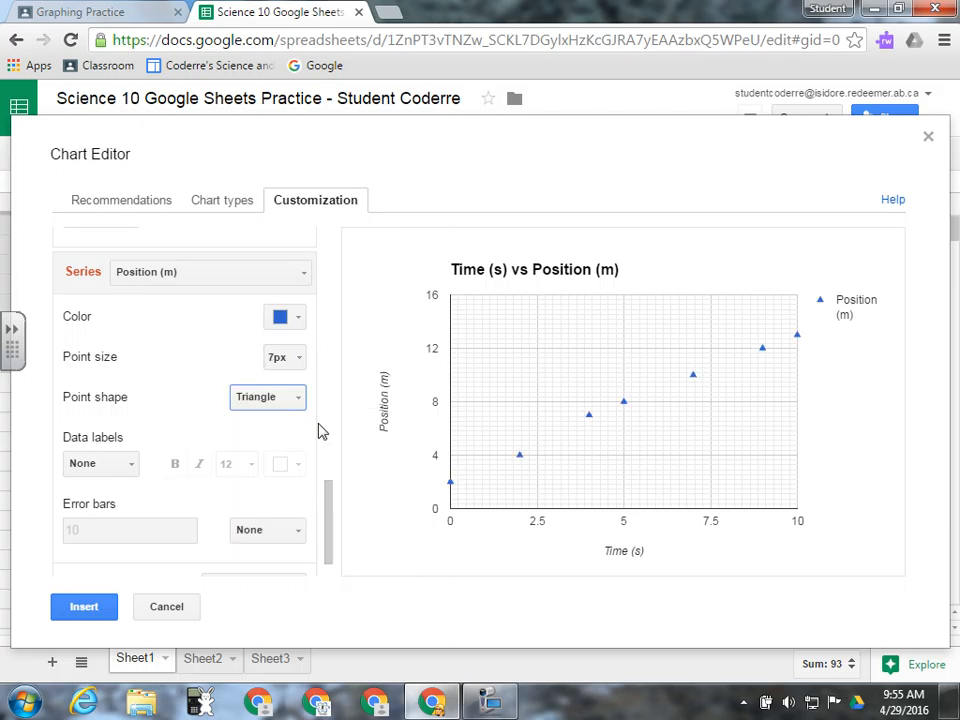
- Open the trendline type choices for the Position (m) series
scroll(300, 430, down, 1)
click(285, 543)
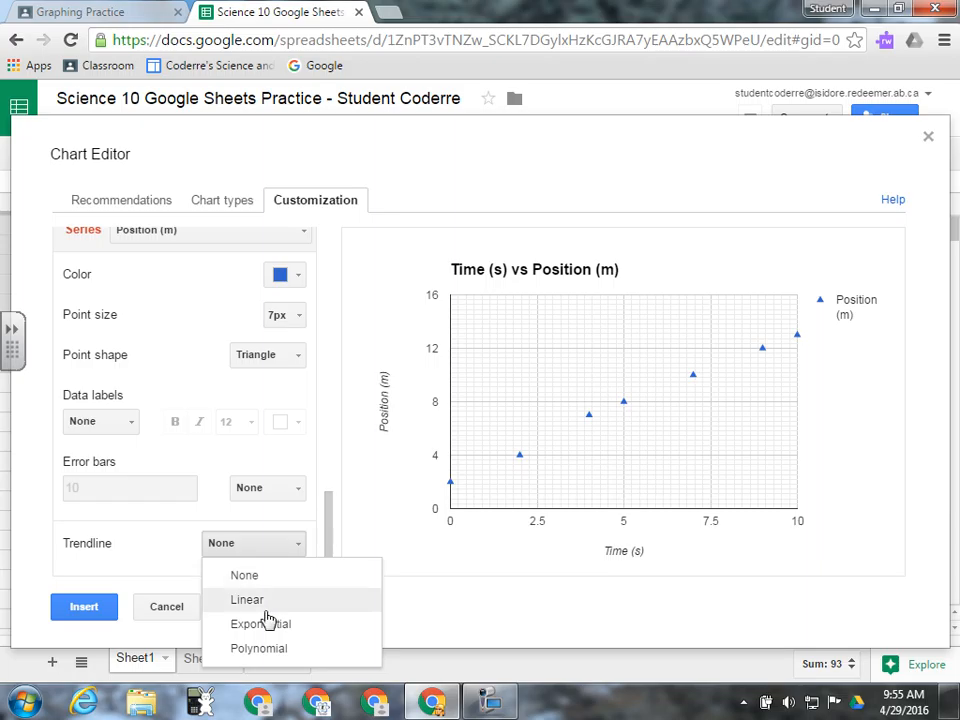